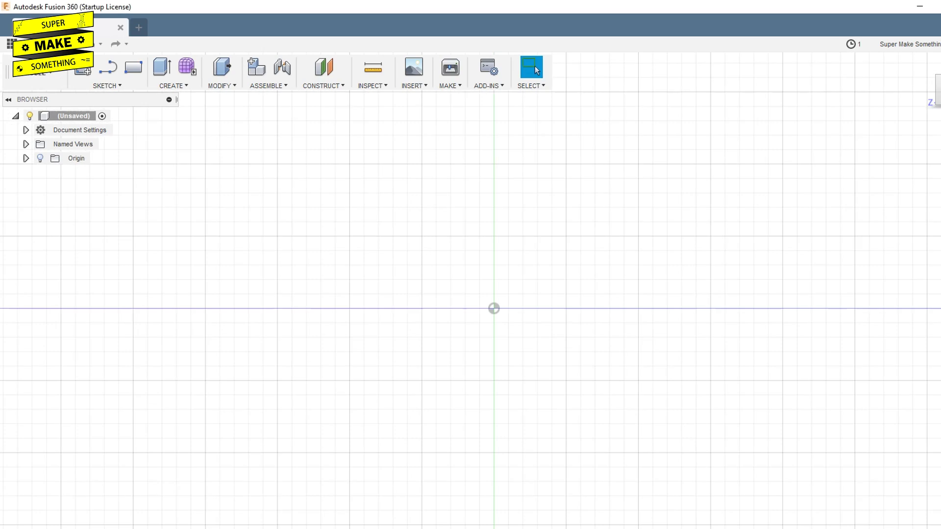
Step: Sketch the base block's profile lines on the chosen plane
key("l")
left_click(478, 296)
left_click(519, 342)
left_click(592, 342)
left_click(592, 401)
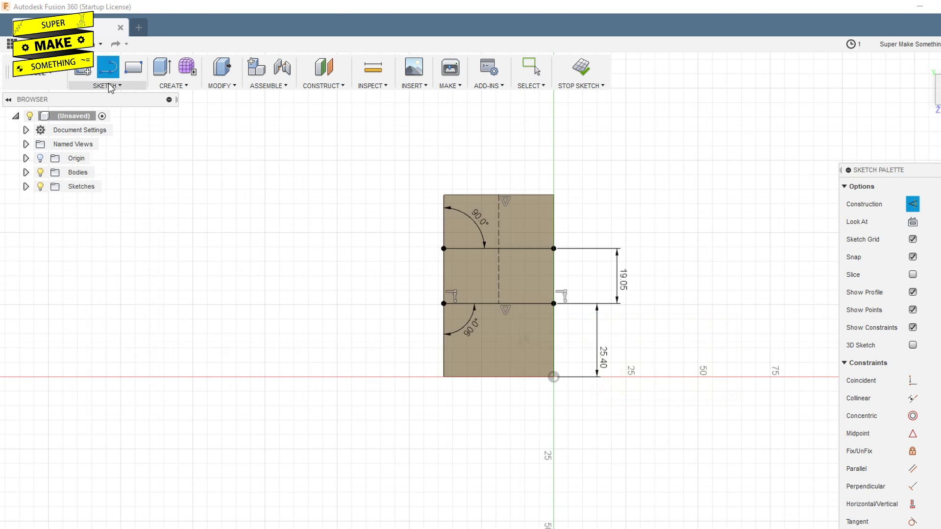
Step: Draw a centre-diameter circle on the midline and add its diameter dimension
left_click(106, 86)
mouse_move(94, 141)
left_click(211, 141)
left_click(499, 249)
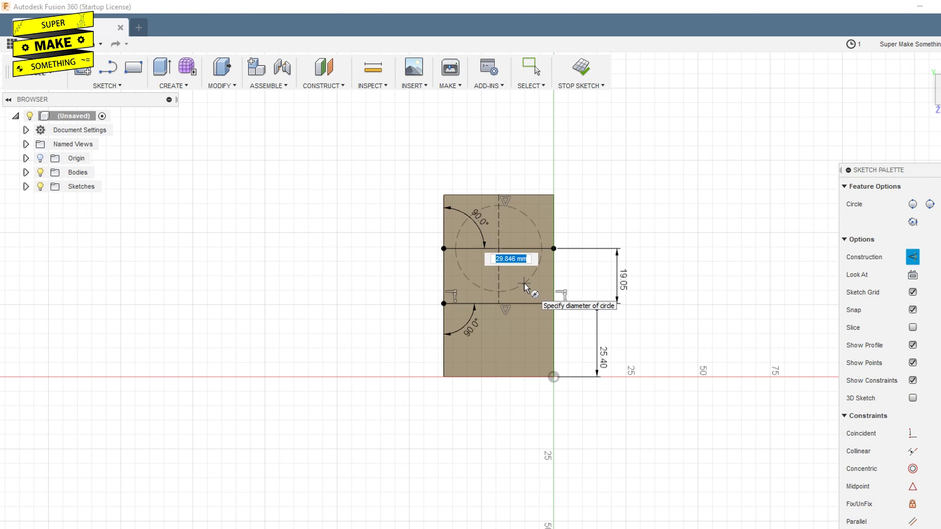
key("d")
left_click(536, 230)
left_click(628, 202)
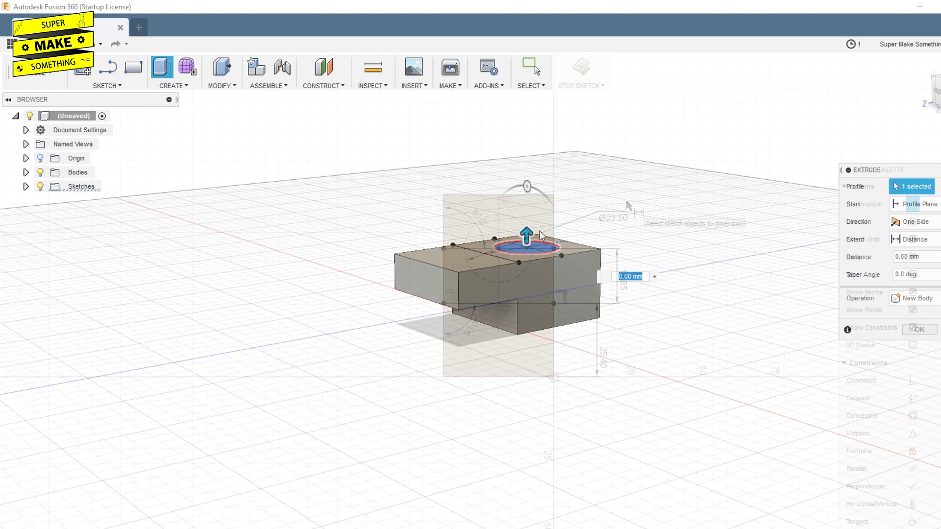
Step: Cut the circle into the block's top as a -0.75 deep pocket
type("-0.75")
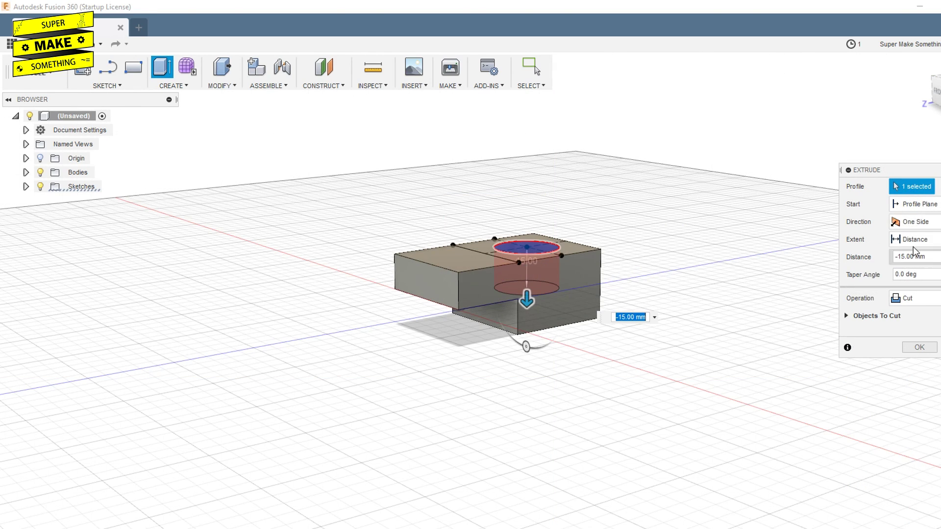
key("Return")
middle_click_drag(519, 318, 601, 427, "shift")
left_click(219, 86)
left_click(230, 129)
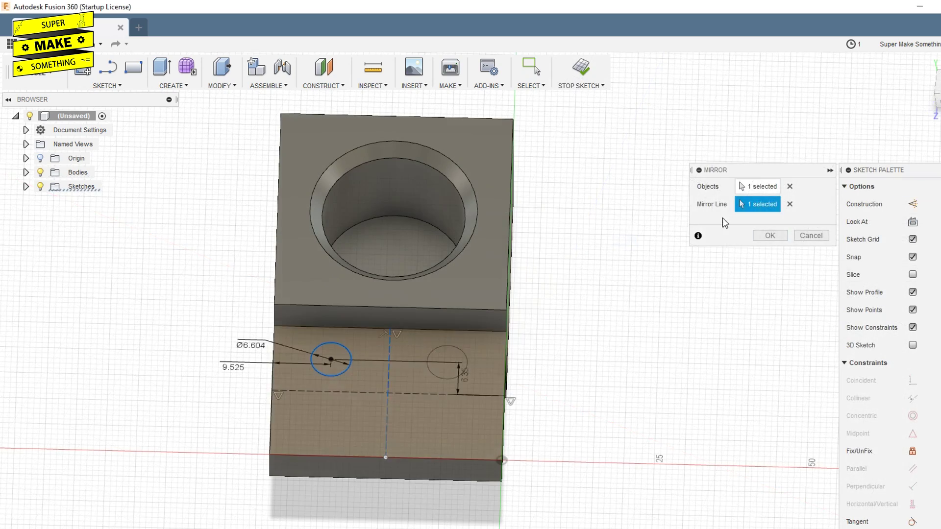
Step: Mirror both small hole circles across the dashed horizontal line to make four
key("Return")
left_click(436, 348)
left_click(107, 85)
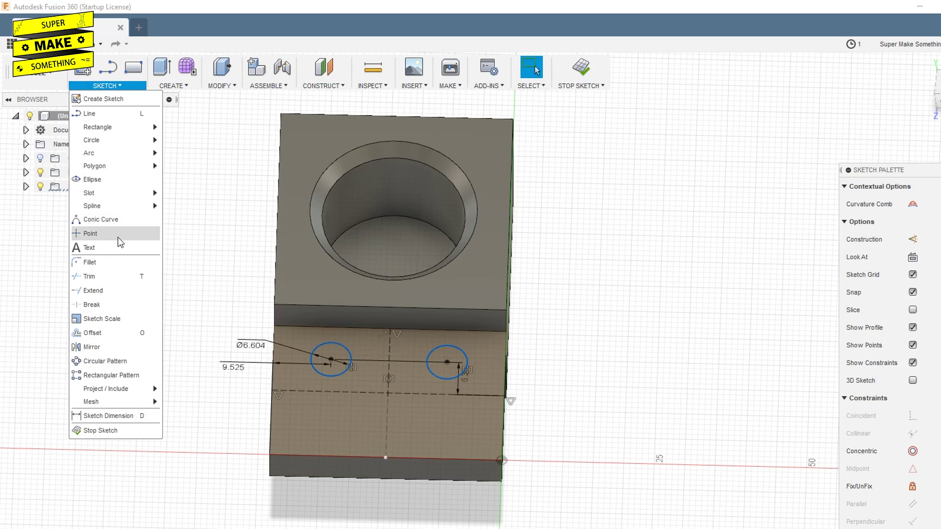
left_click(93, 344)
left_click(755, 203)
left_click(413, 393)
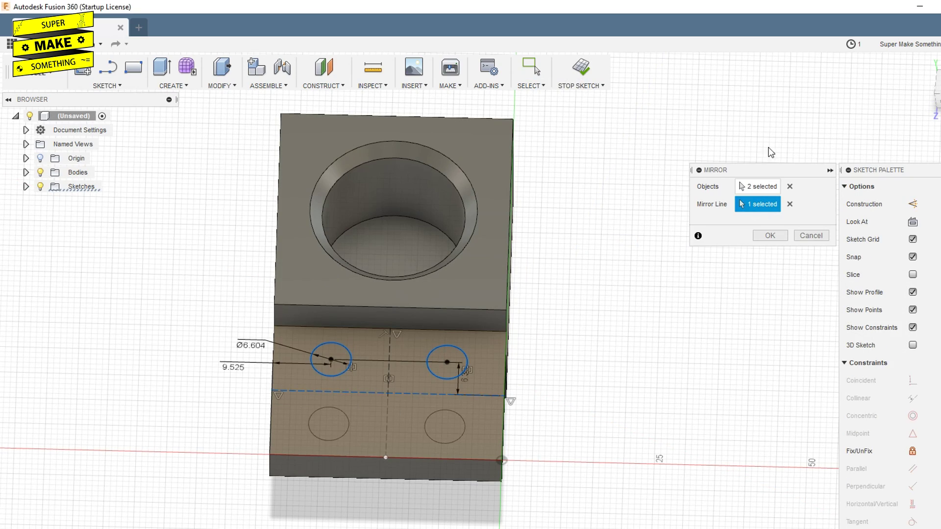
left_click(769, 235)
Step: Extrude the four hole profiles as a cut up to the top face
key("e")
left_click(912, 223)
left_click(912, 223)
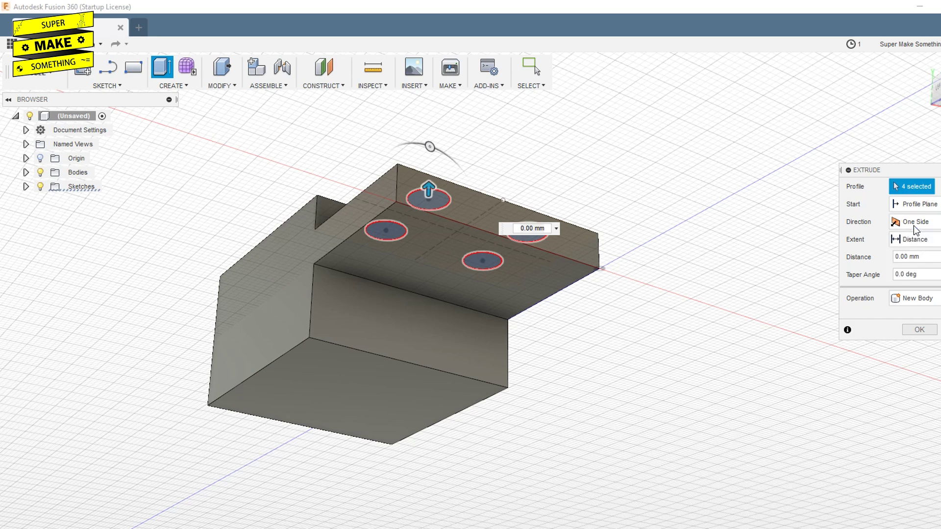
left_click(912, 239)
left_click(914, 254)
left_click(524, 294)
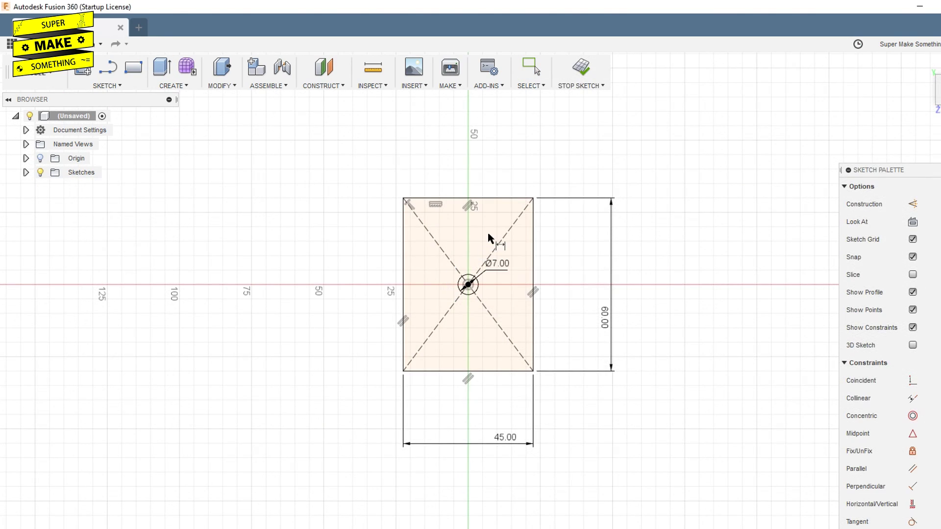
Step: Extrude the rectangle profile 3 mm to form the plate
key("e")
left_click(934, 256)
type("3")
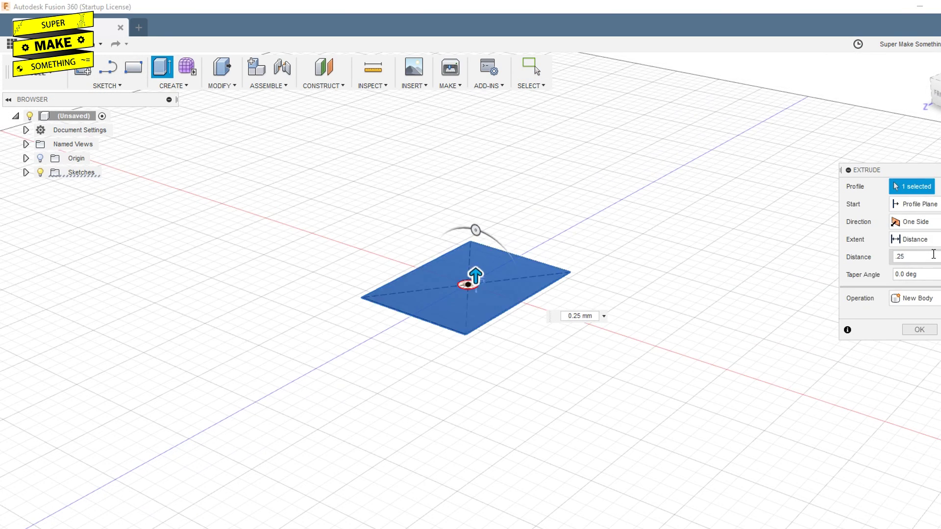
key("Return")
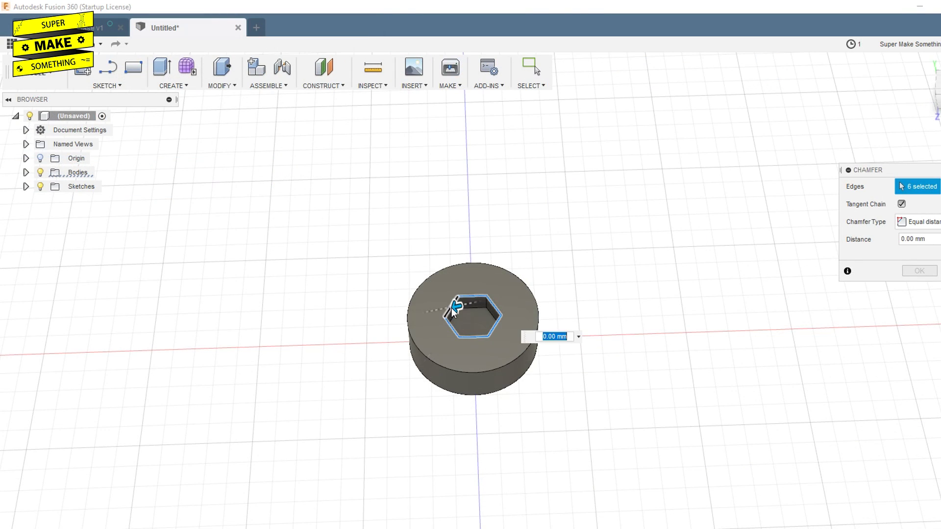
Step: Chamfer the six hex socket edges by 1 mm
type("1")
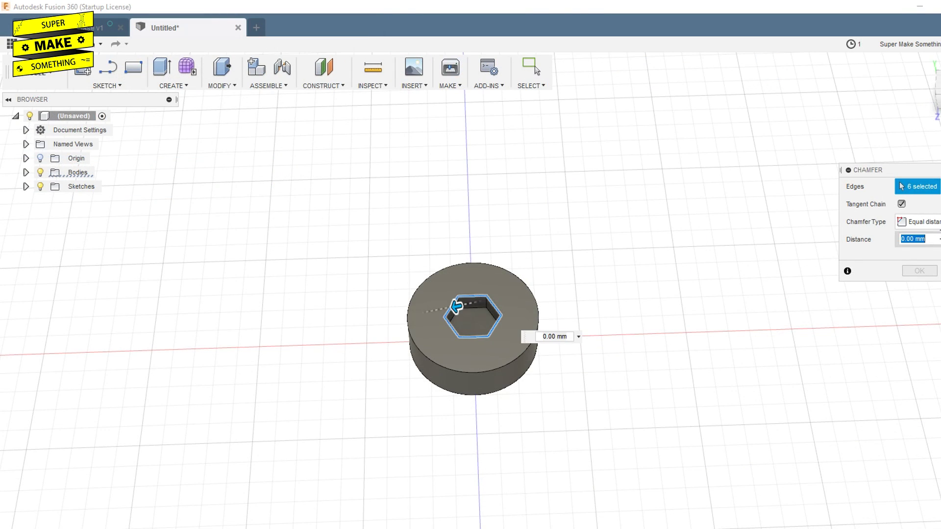
key("Return")
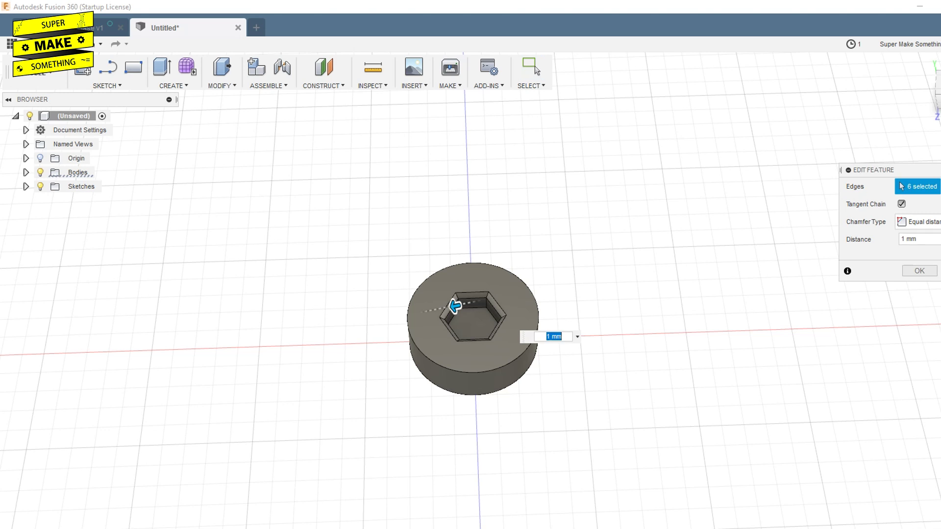
type("1")
key("Return")
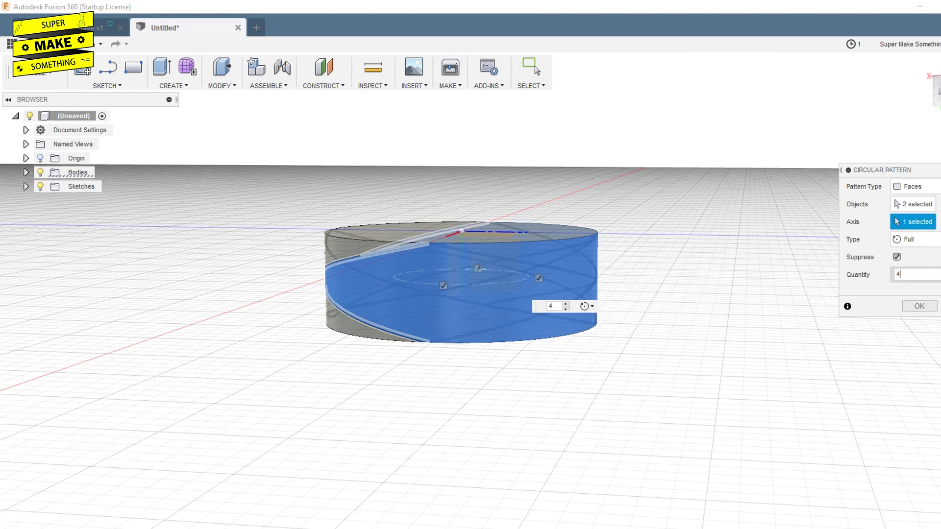
Step: Set the grip groove circular pattern quantity to 9 instead of 7
type("7")
key("BackSpace")
type("9")
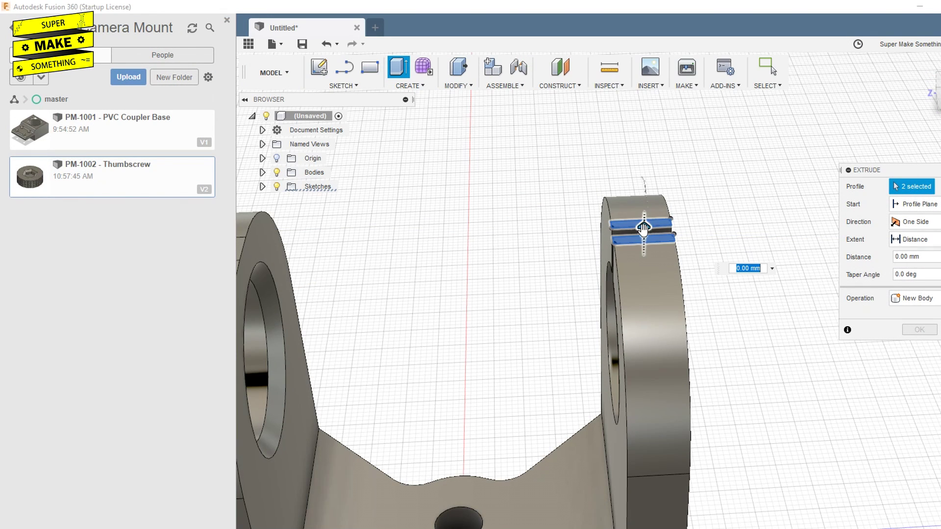
left_click_drag(643, 227, 687, 124)
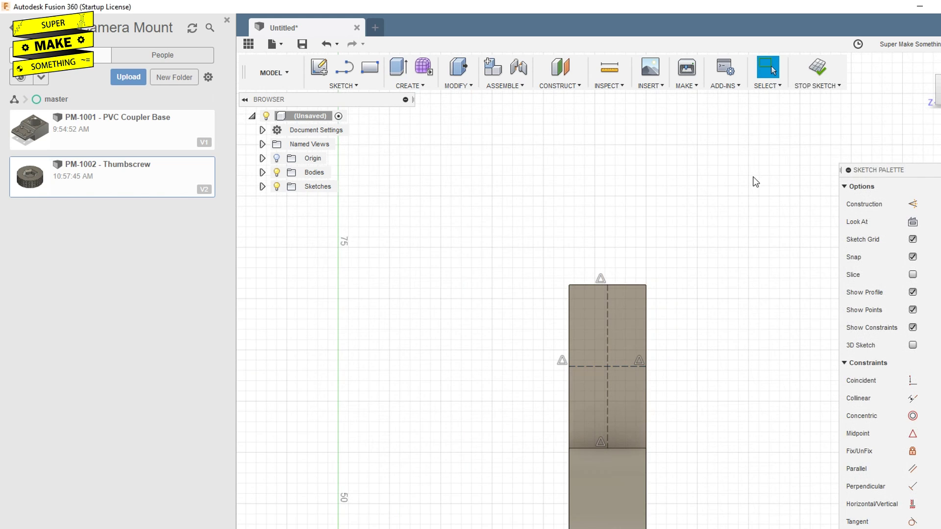
Step: Draw a circumscribed hexagon centred on the clamp block
left_click(347, 85)
mouse_move(356, 170)
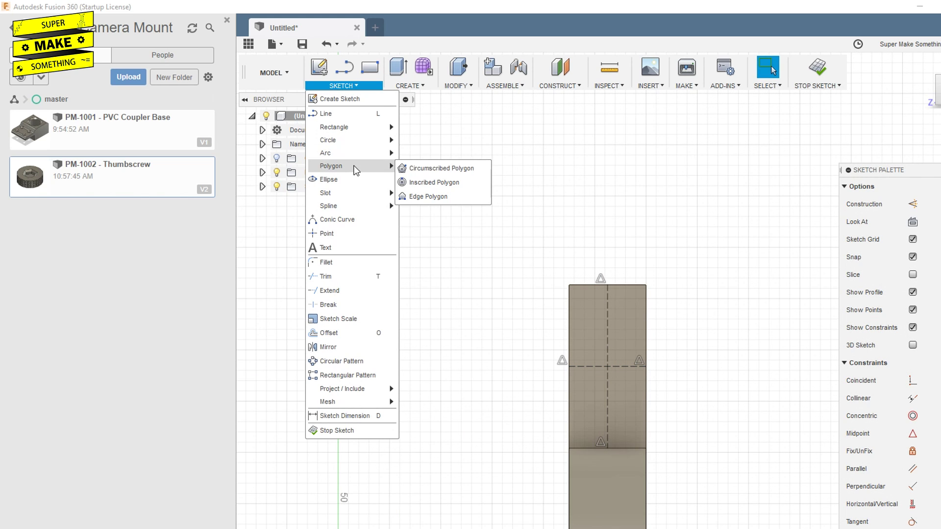
left_click(422, 171)
left_click(606, 366)
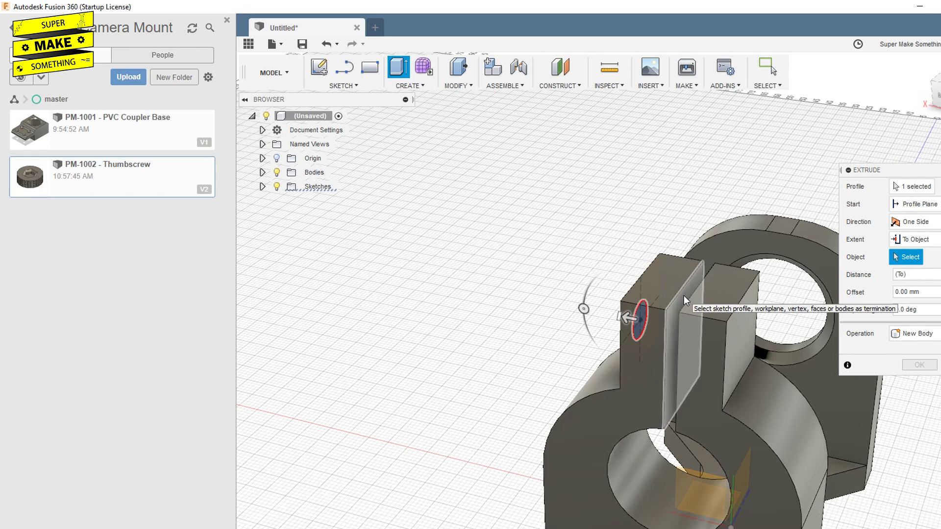
Step: Cut the hex nut pocket up to the slot's inner face and fillet the block's top edges
left_click(683, 296)
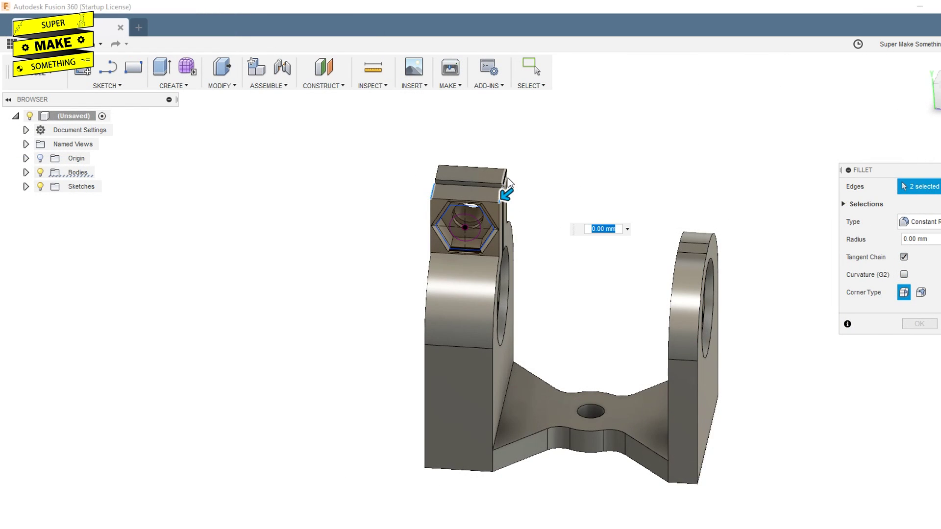
left_click(915, 239)
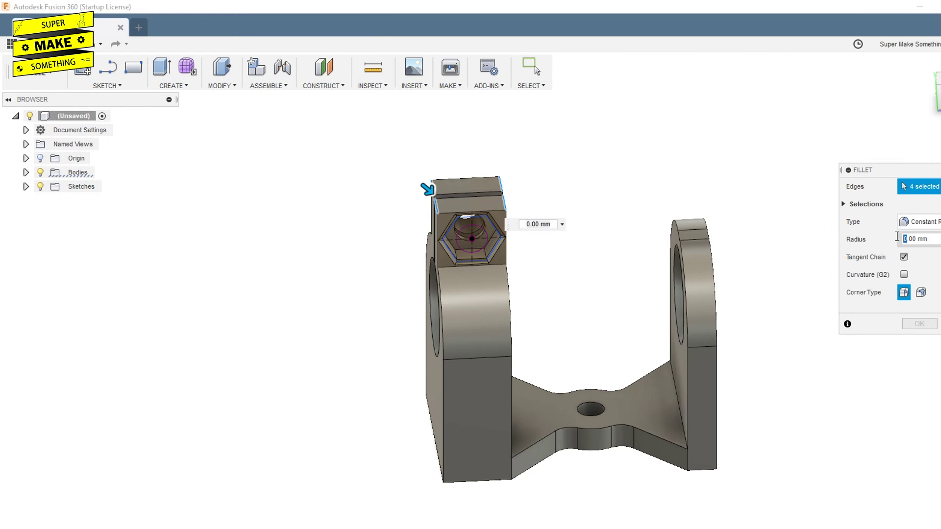
key("Escape")
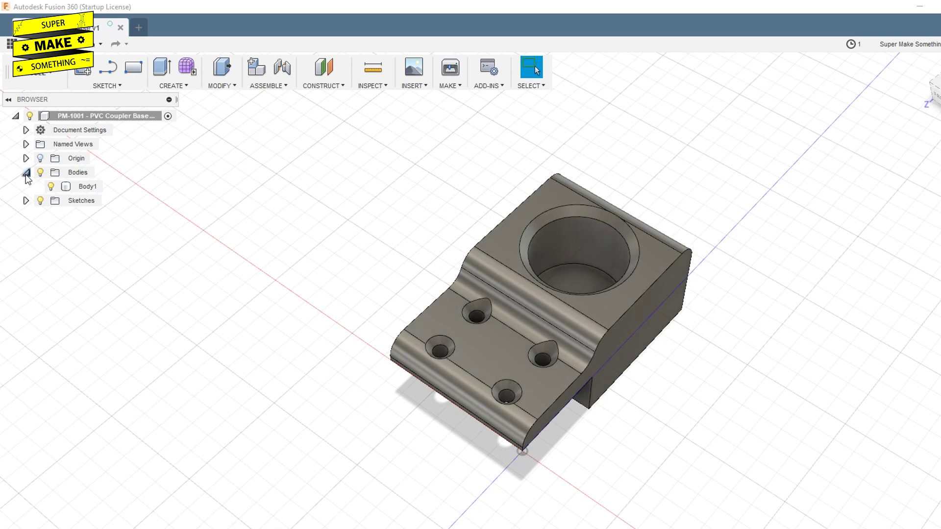
Step: Save Body1 as an STL file named 'PM-1001 - PVC Coupler Base'
left_click(78, 186)
right_click(72, 189)
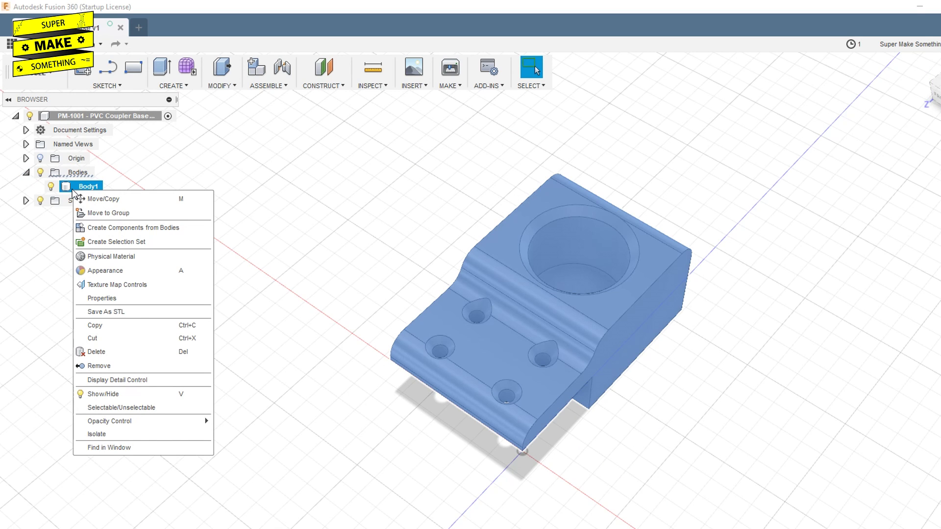
left_click(106, 313)
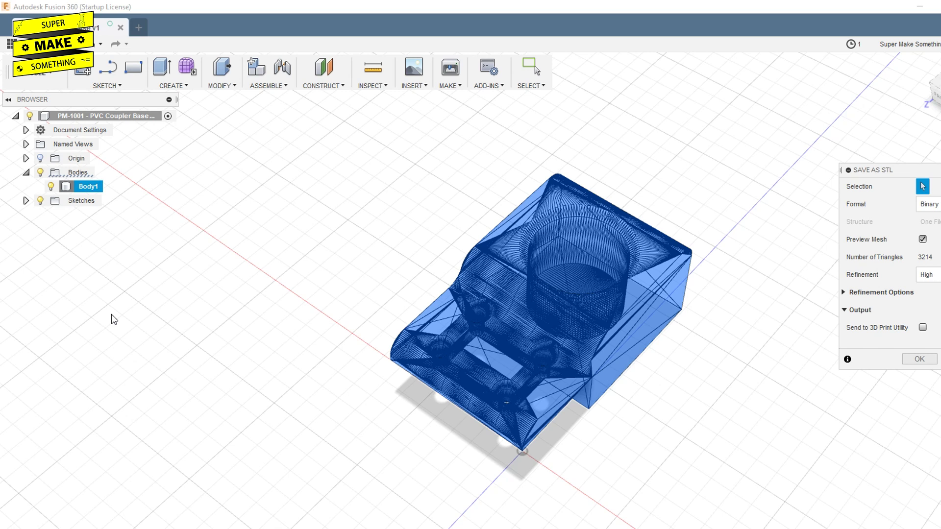
left_click(920, 360)
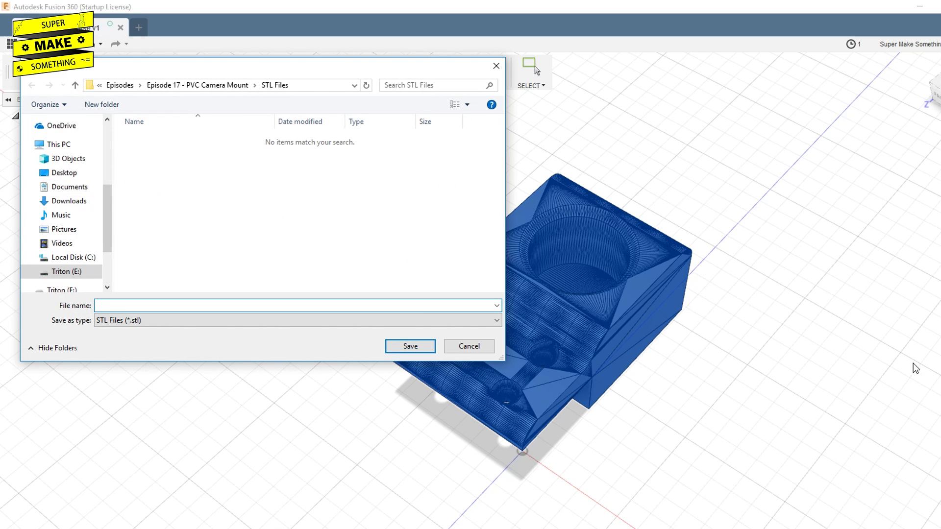
type("PM-1001 - PVC Coupler Base")
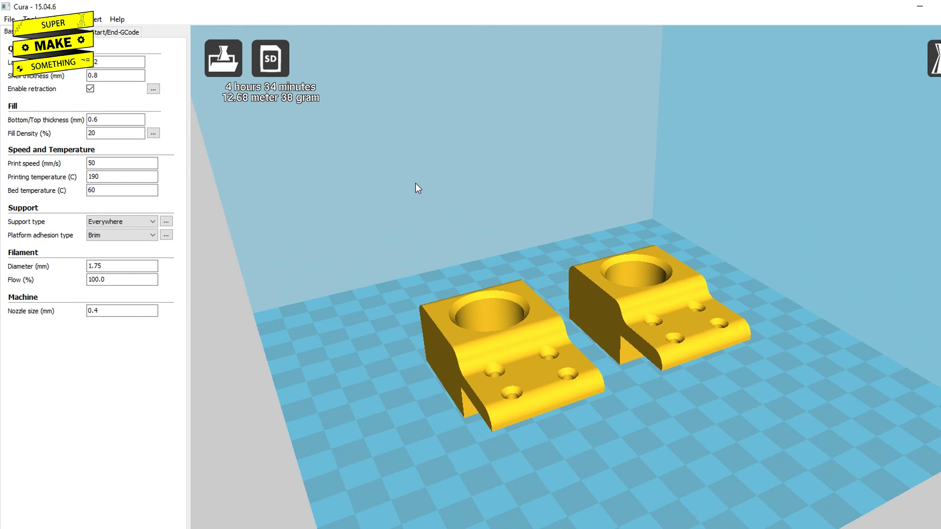
Step: Save the 4 h 34 min sliced toolpath for both coupler bases to the SD card
left_click(269, 60)
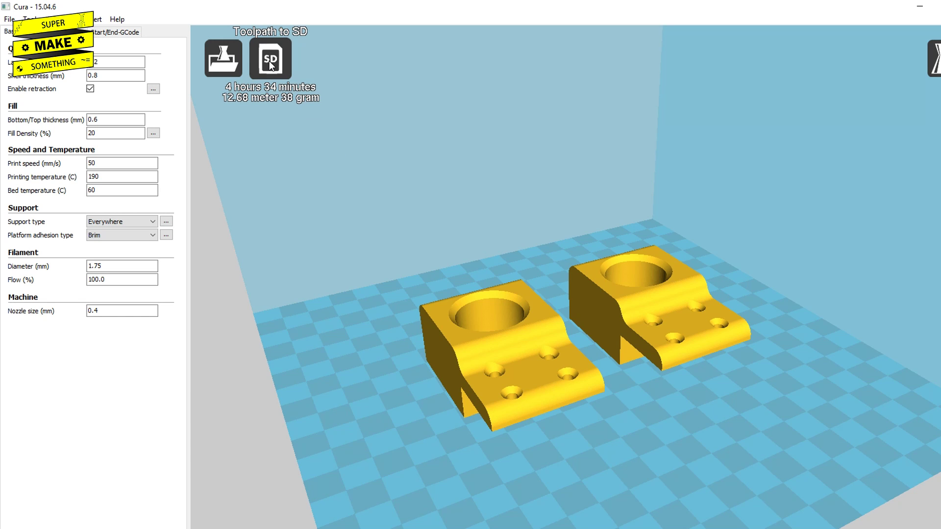